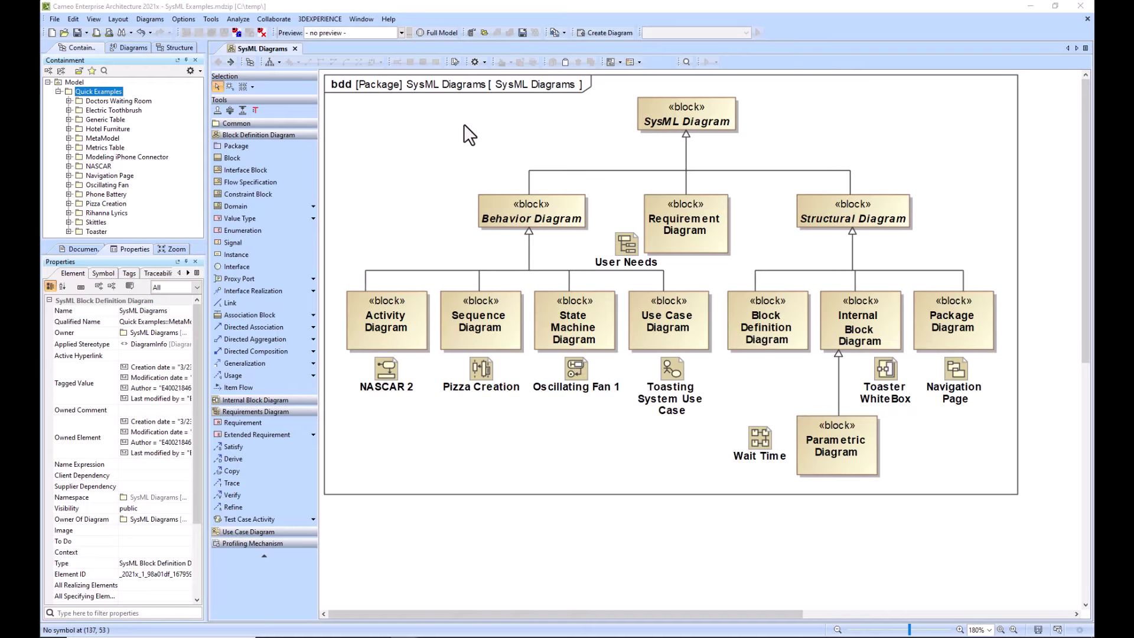
Step: Inspect the SysML Diagram, Behavior, Requirement, Structural, Activity and Sequence Diagram taxonomy blocks
{"action": "left_click", "coordinate": [721, 111]}
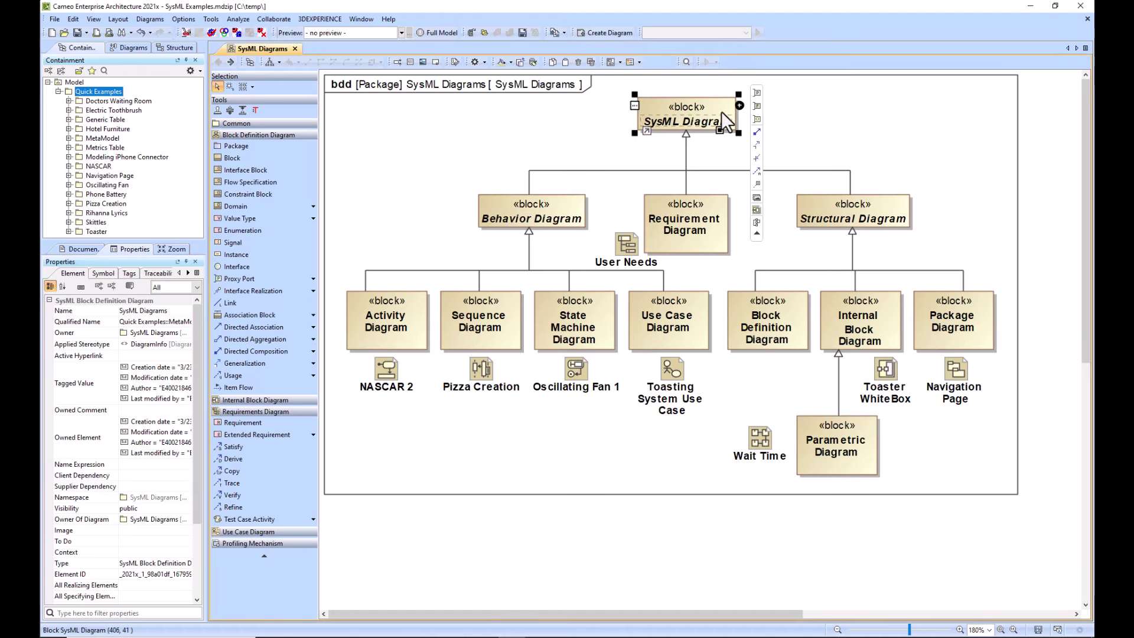
{"action": "left_click", "coordinate": [561, 209]}
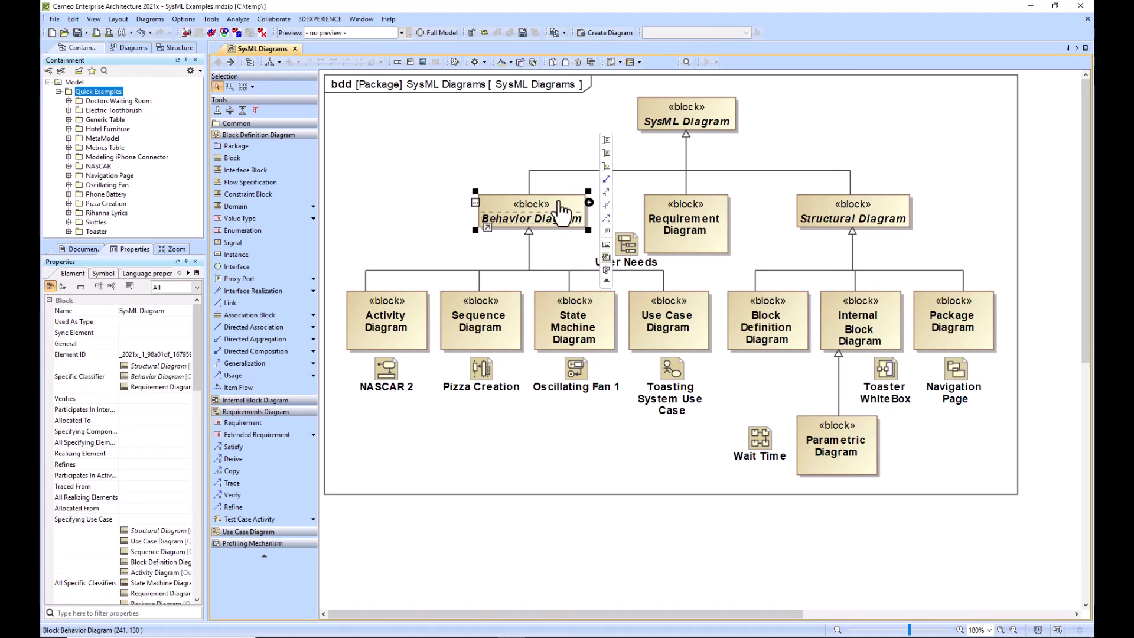
{"action": "left_click", "coordinate": [718, 208]}
{"action": "left_click", "coordinate": [894, 208]}
{"action": "left_click", "coordinate": [986, 192]}
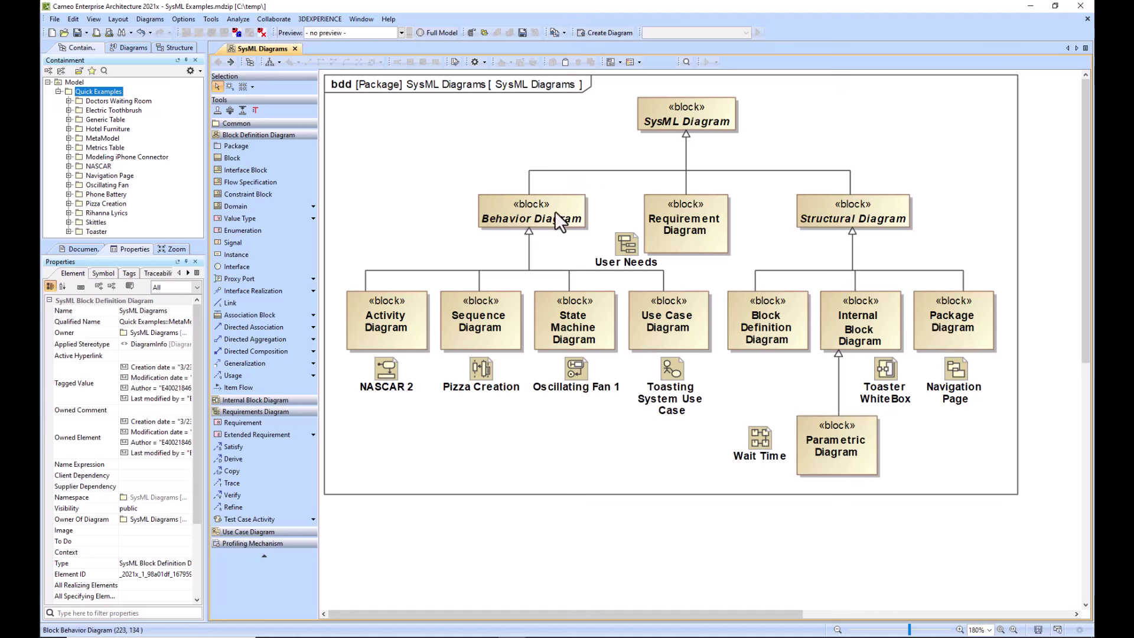
{"action": "left_click", "coordinate": [407, 306]}
{"action": "left_click", "coordinate": [493, 308]}
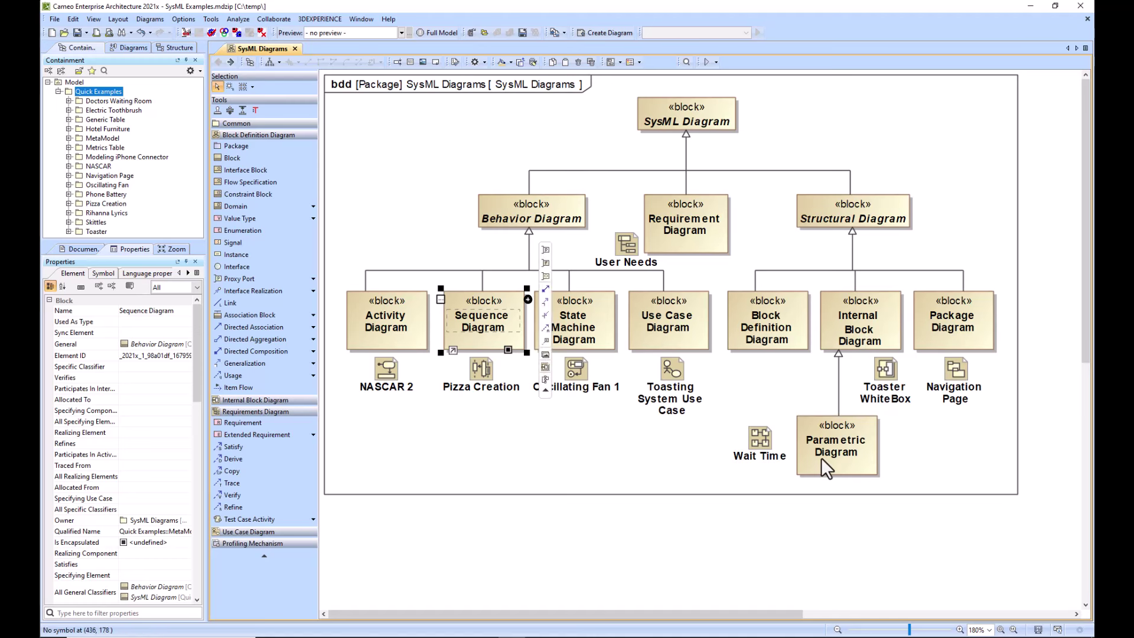
{"action": "left_click", "coordinate": [571, 451]}
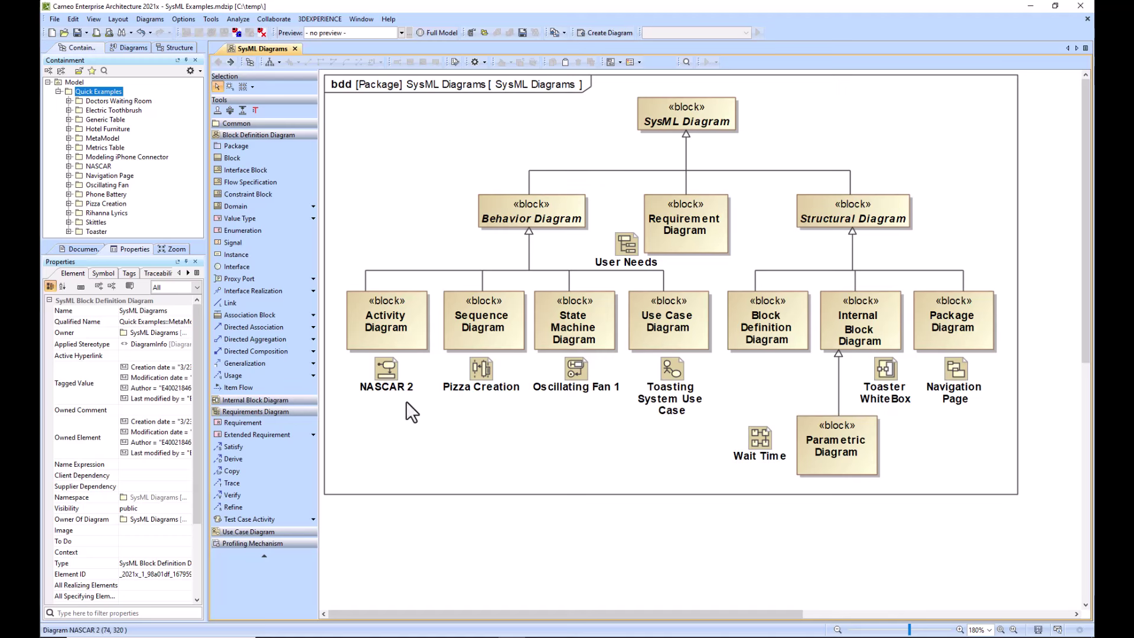
Step: Open NASCAR 2, inspect the Turn 4 action and its Turn 3 flow, then return to the taxonomy
{"action": "double_click", "coordinate": [388, 372]}
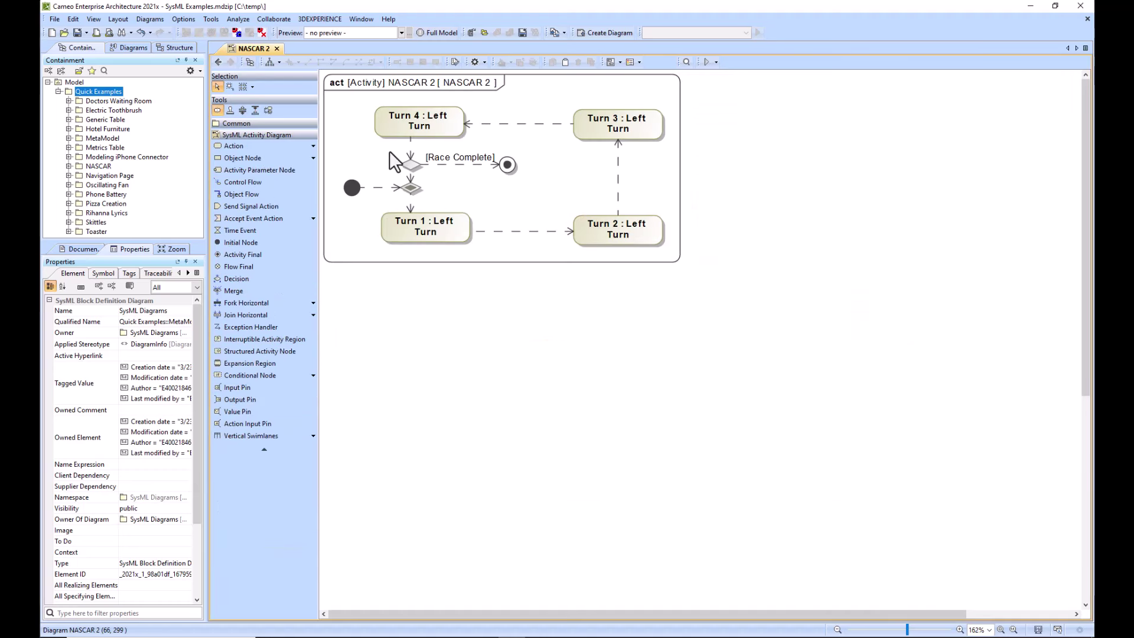
{"action": "left_click", "coordinate": [434, 126]}
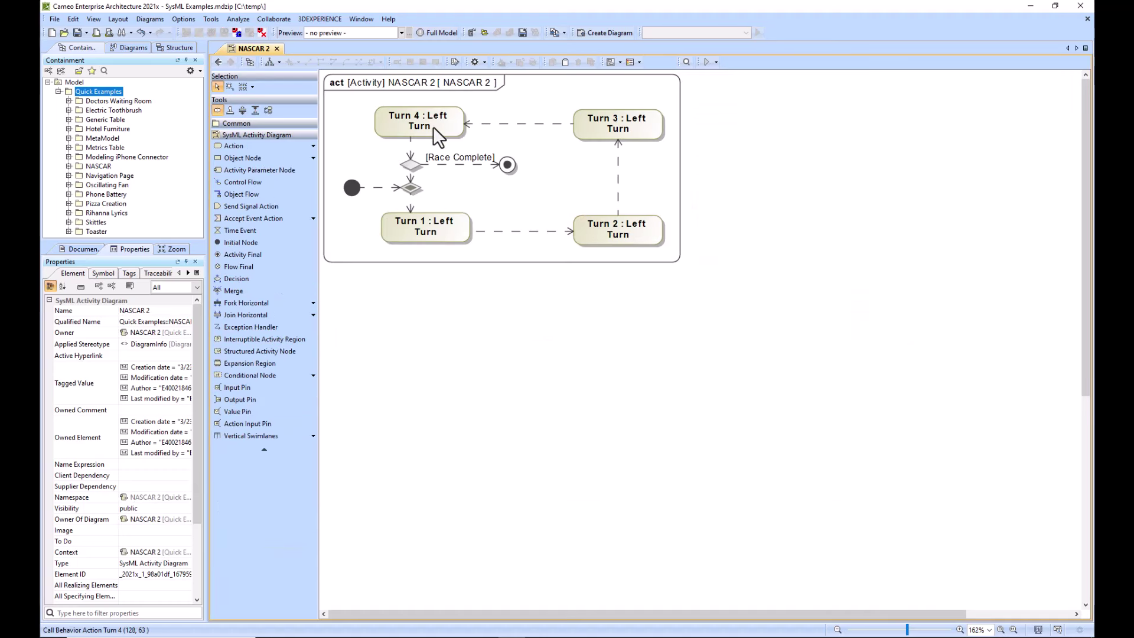
{"action": "left_click", "coordinate": [519, 127]}
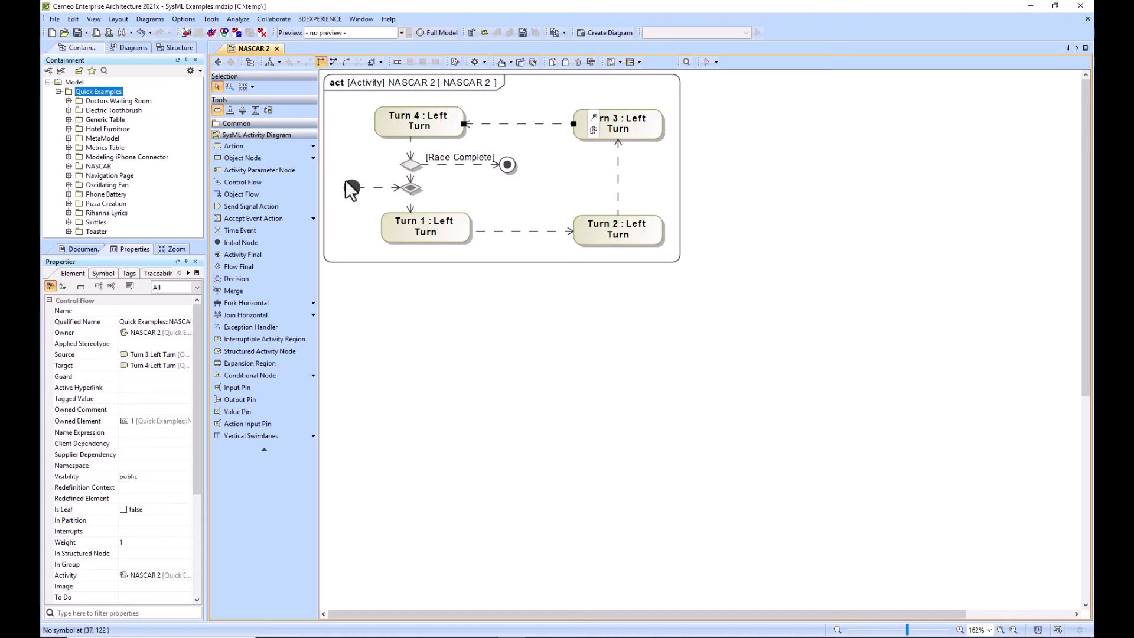
{"action": "left_click", "coordinate": [479, 258]}
{"action": "left_click", "coordinate": [217, 61]}
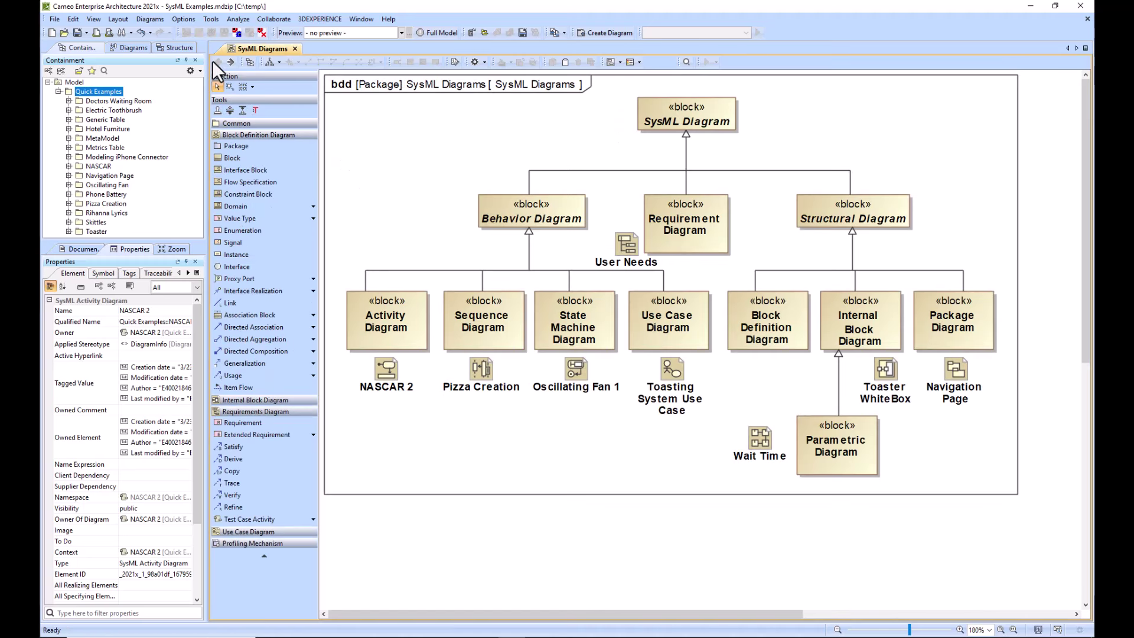
{"action": "double_click", "coordinate": [480, 371]}
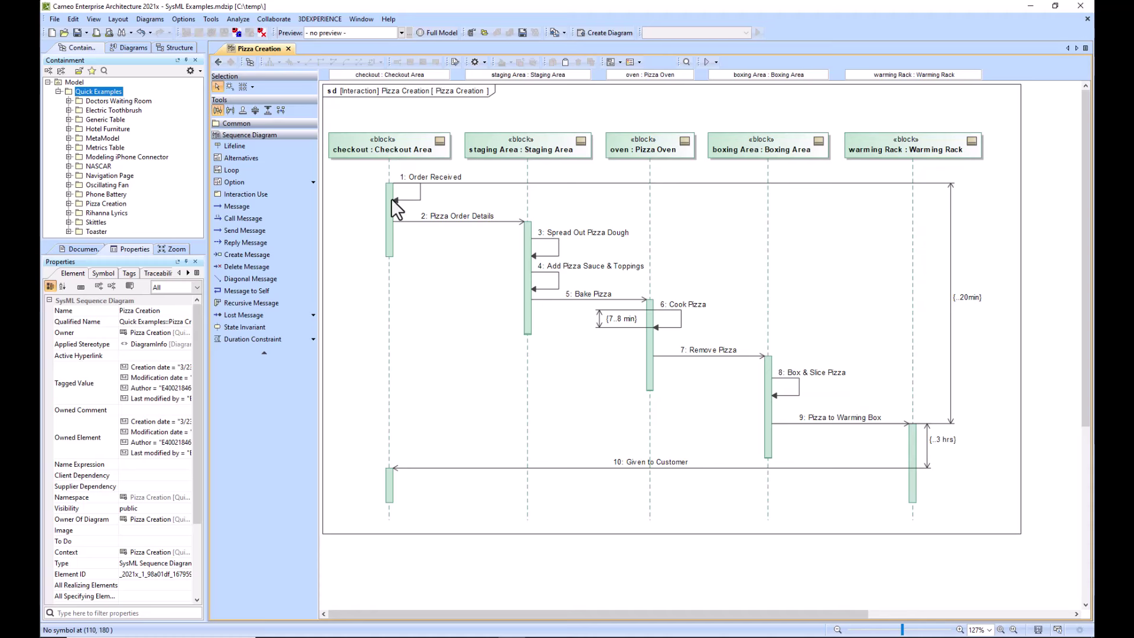
{"action": "left_click", "coordinate": [216, 62]}
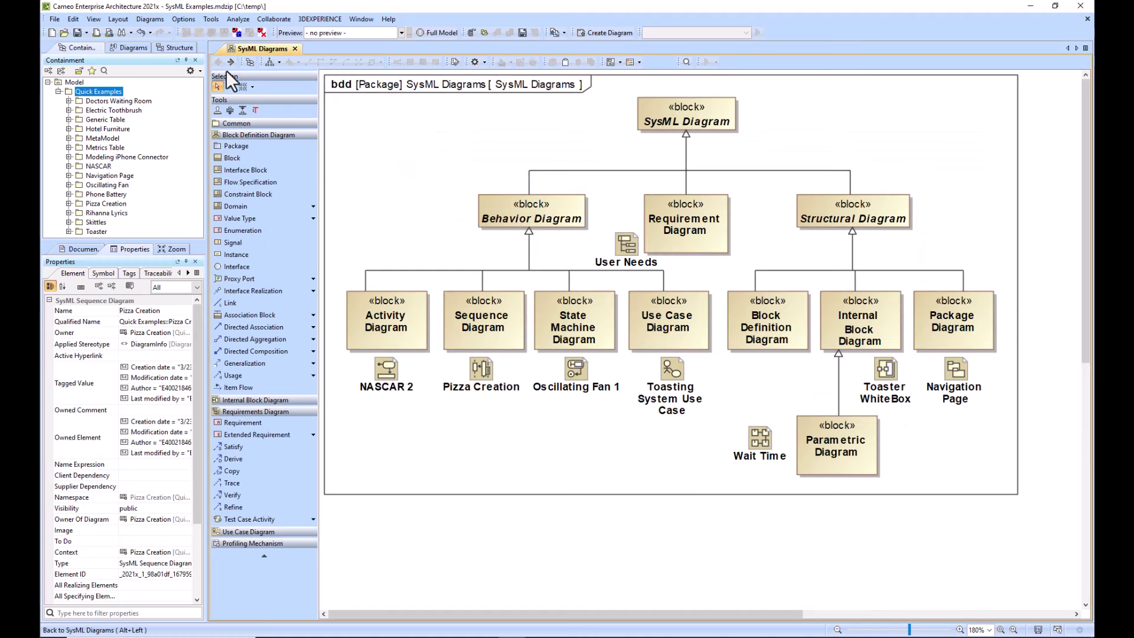
{"action": "double_click", "coordinate": [577, 371]}
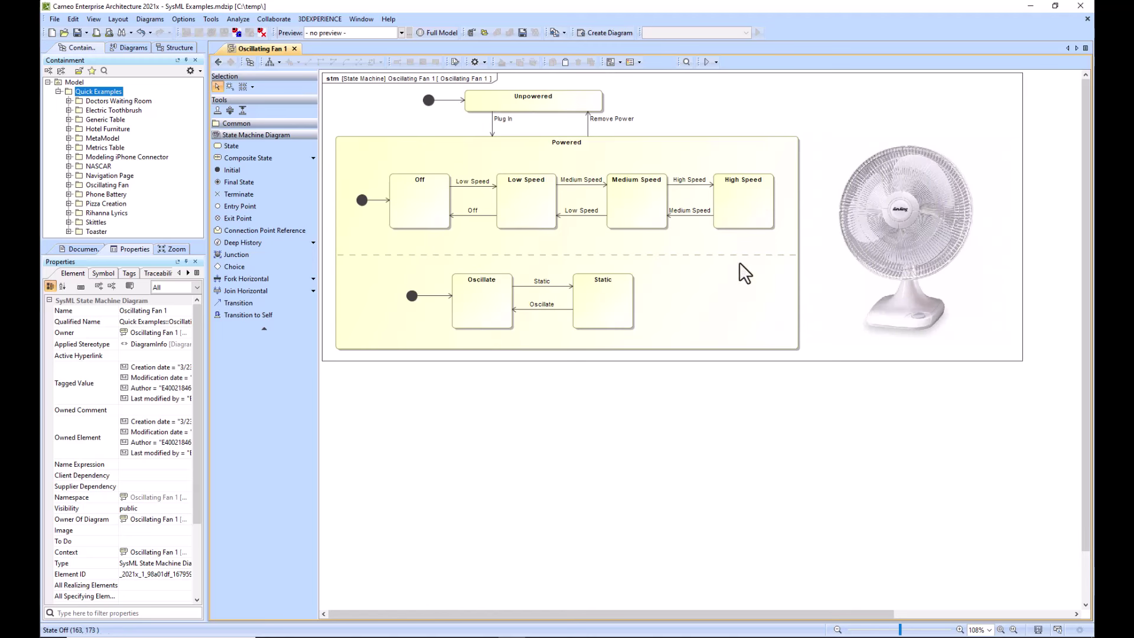
{"action": "left_click", "coordinate": [216, 63]}
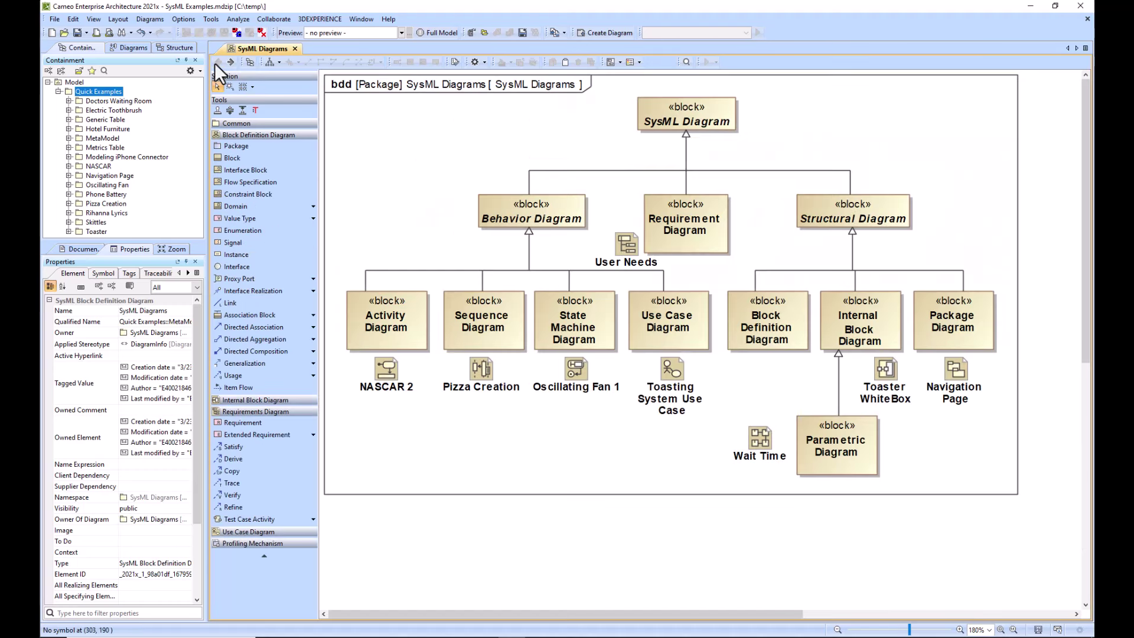
Step: Open the Toasting System Use Case diagram and inspect its Cook actor
{"action": "double_click", "coordinate": [667, 370]}
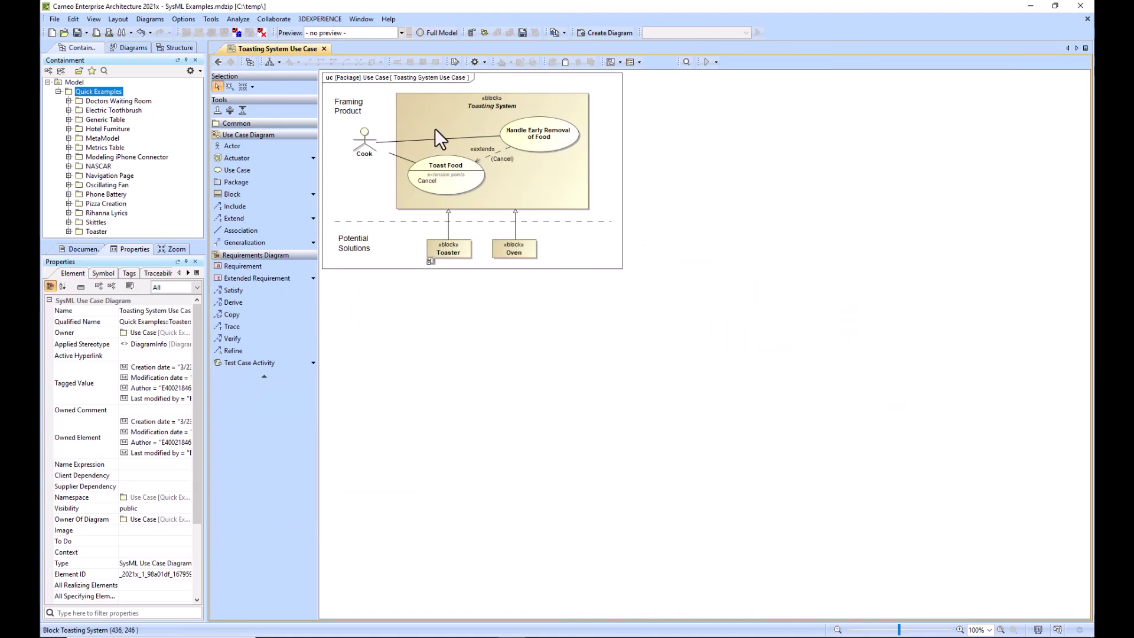
{"action": "left_click", "coordinate": [364, 149]}
{"action": "left_click", "coordinate": [343, 187]}
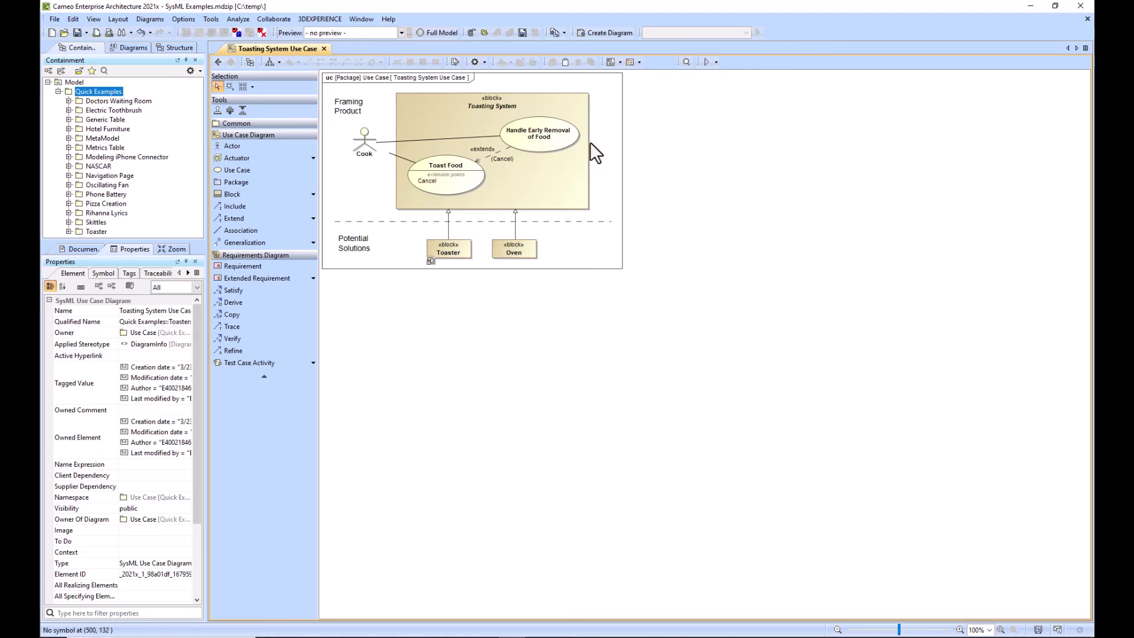
Step: Go back from the use case diagram to the SysML Diagrams taxonomy
{"action": "left_click", "coordinate": [217, 62]}
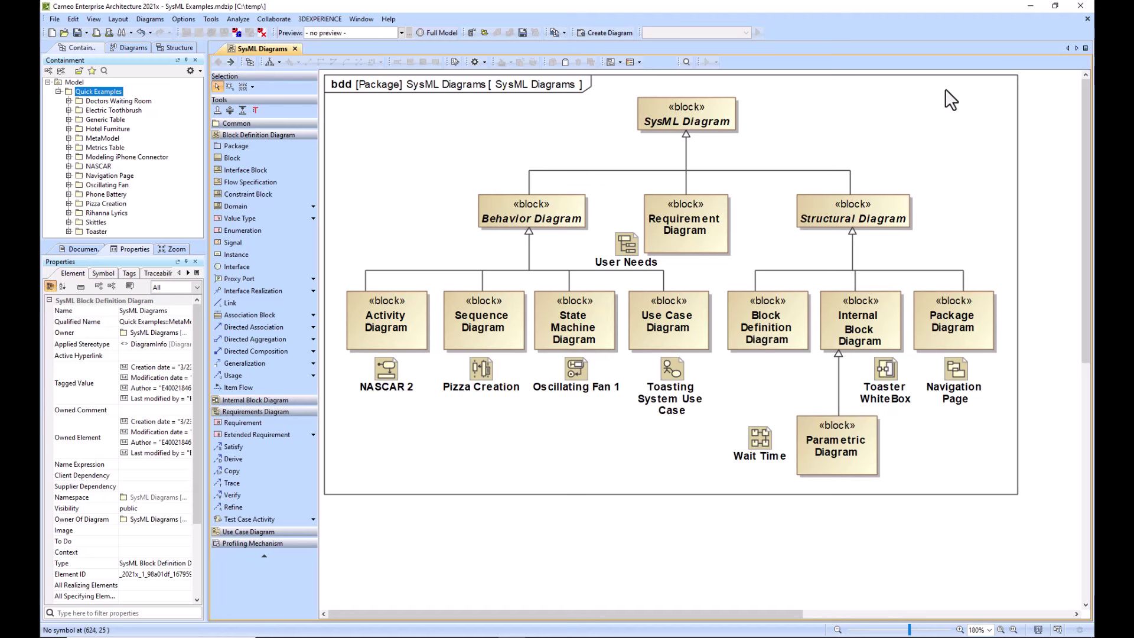
{"action": "double_click", "coordinate": [886, 371]}
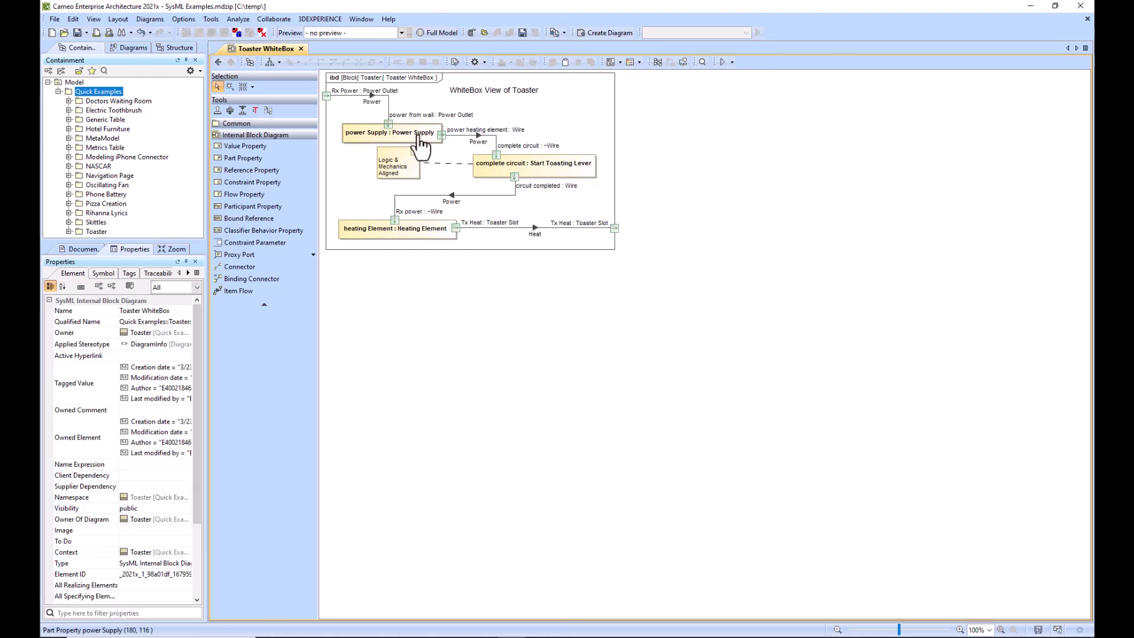
{"action": "left_click", "coordinate": [561, 166]}
{"action": "left_click", "coordinate": [436, 228]}
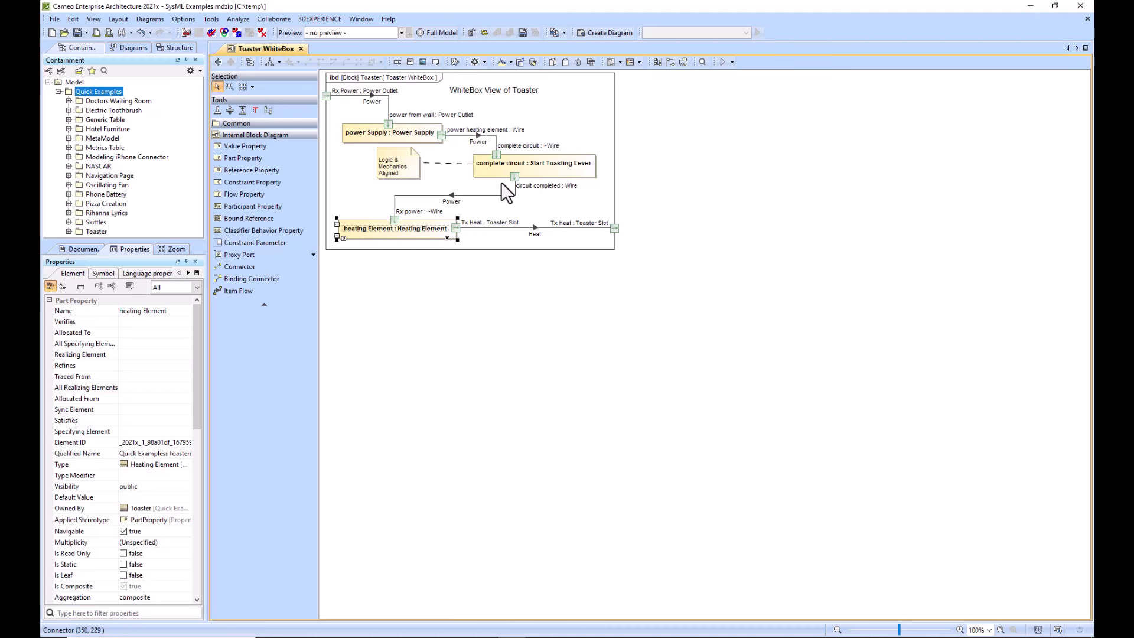
{"action": "mouse_move", "coordinate": [442, 199]}
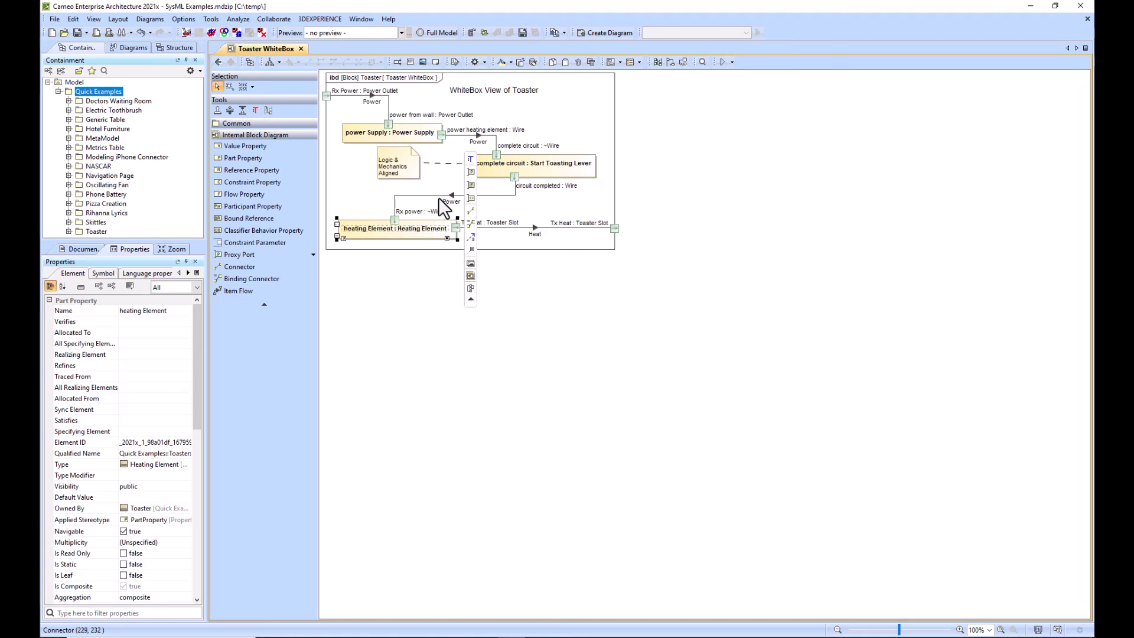
{"action": "left_click", "coordinate": [535, 203]}
{"action": "left_click", "coordinate": [220, 62]}
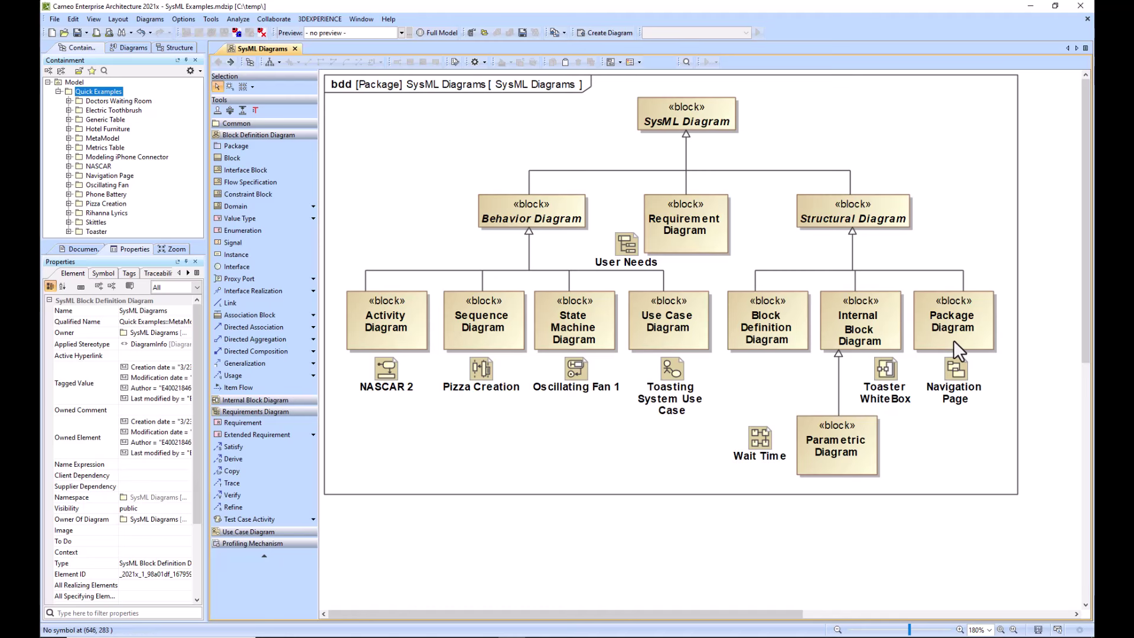
{"action": "double_click", "coordinate": [958, 369]}
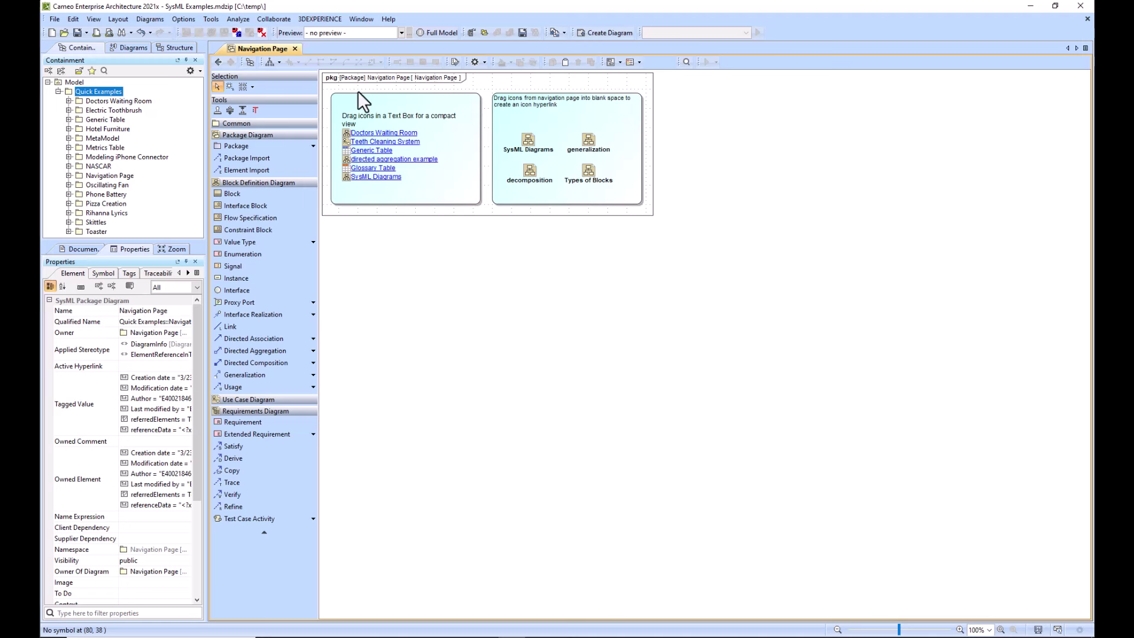
{"action": "left_click", "coordinate": [218, 61]}
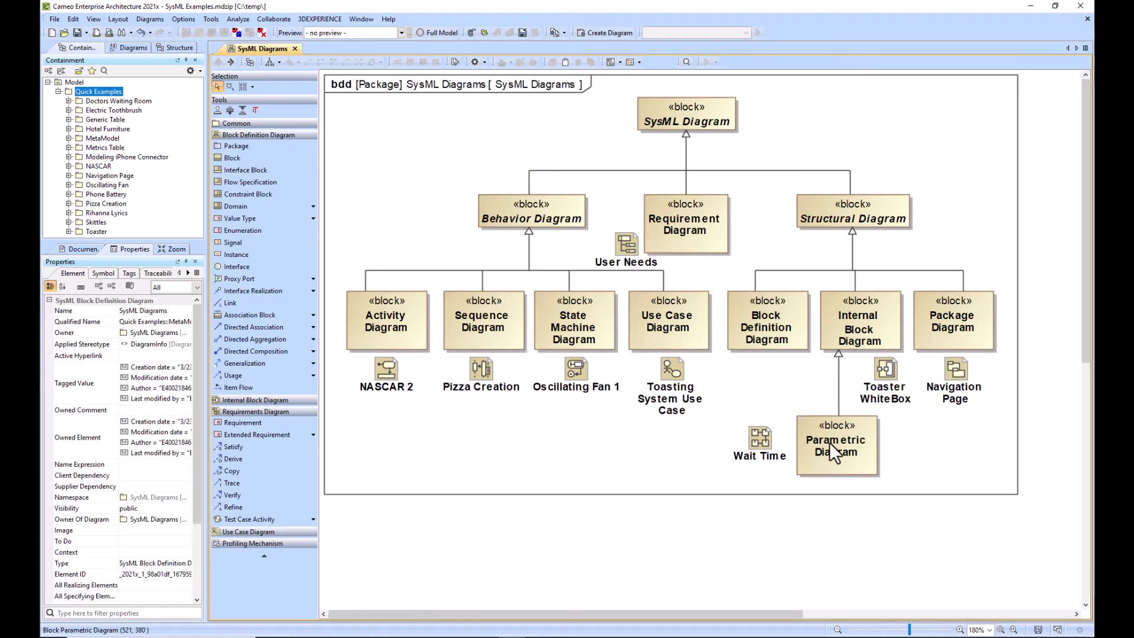
{"action": "double_click", "coordinate": [758, 437]}
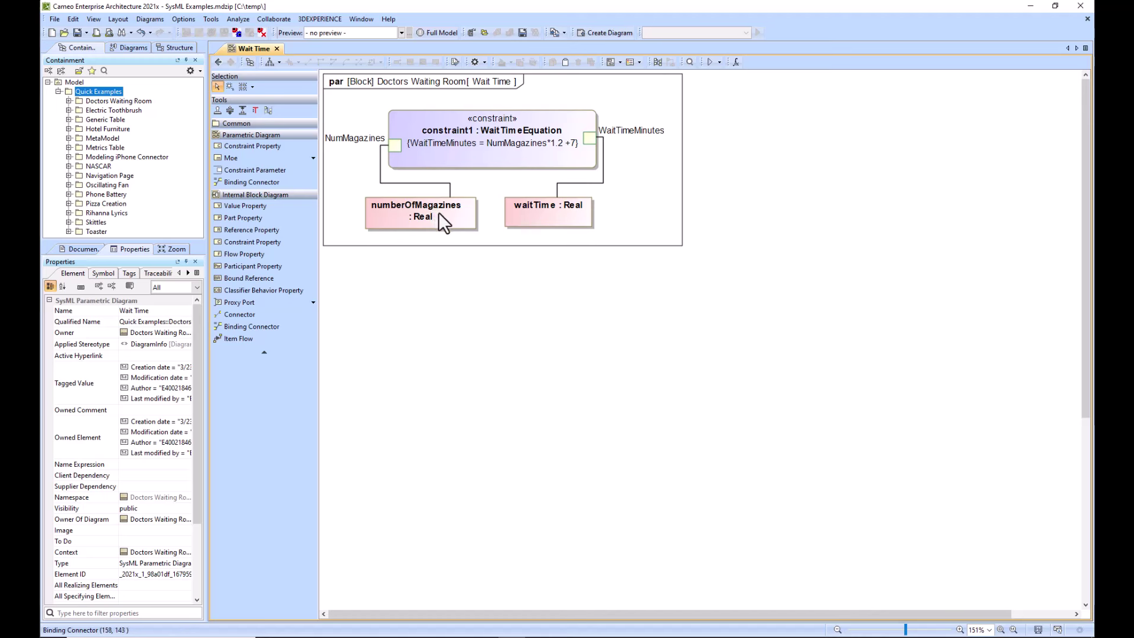
{"action": "left_click", "coordinate": [219, 62]}
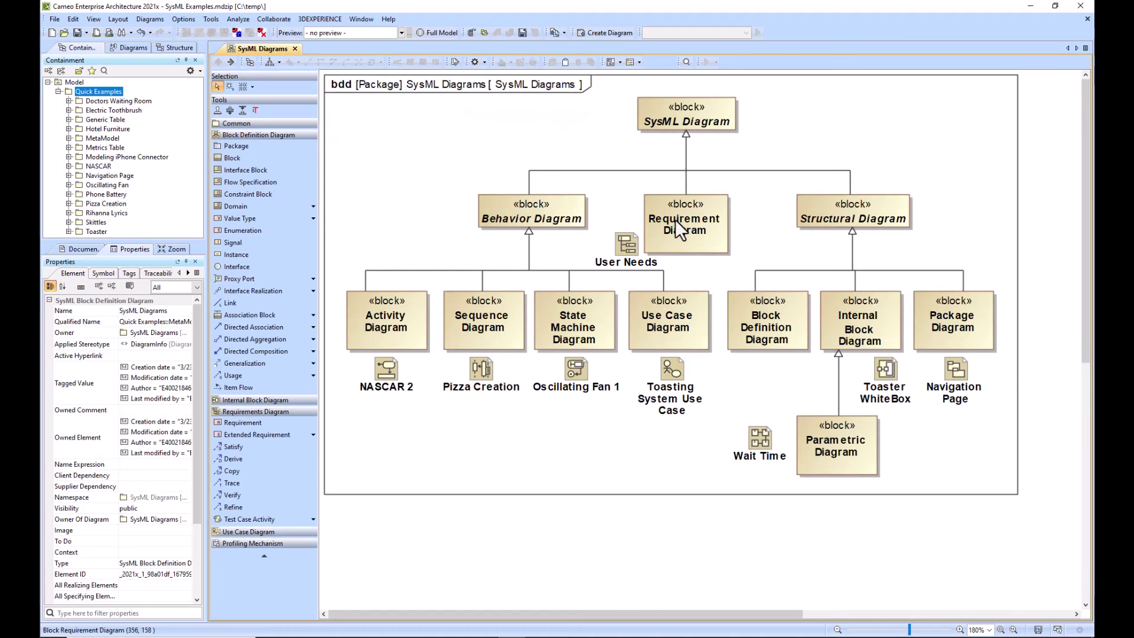
{"action": "double_click", "coordinate": [625, 244]}
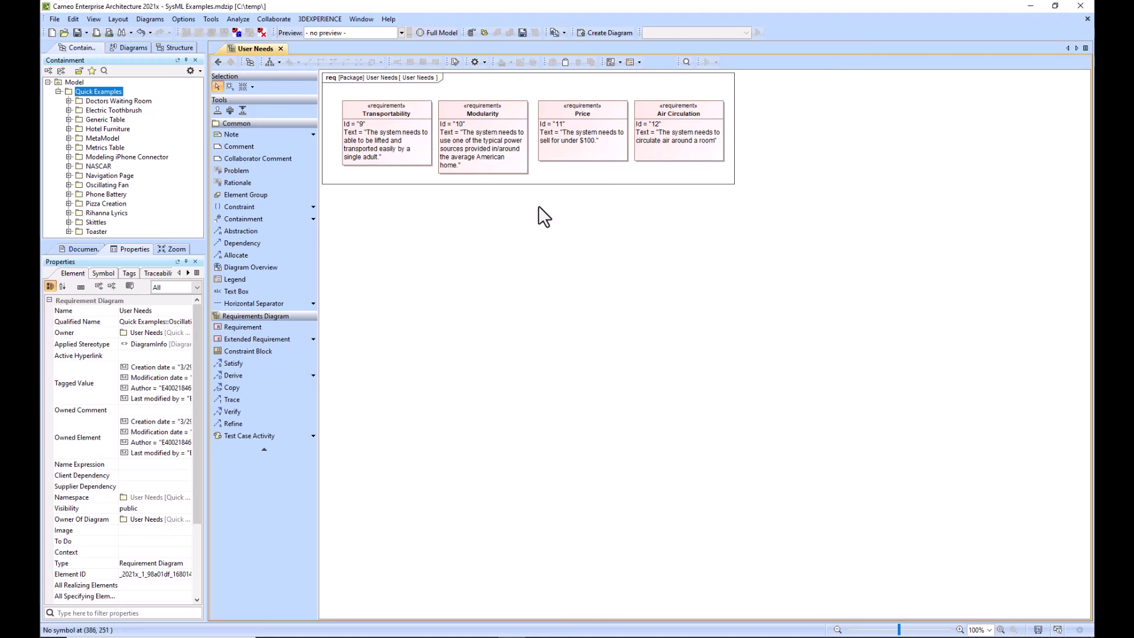
{"action": "key", "text": "s"}
{"action": "left_click", "coordinate": [243, 414]}
{"action": "key", "text": "Escape"}
{"action": "left_click", "coordinate": [218, 62]}
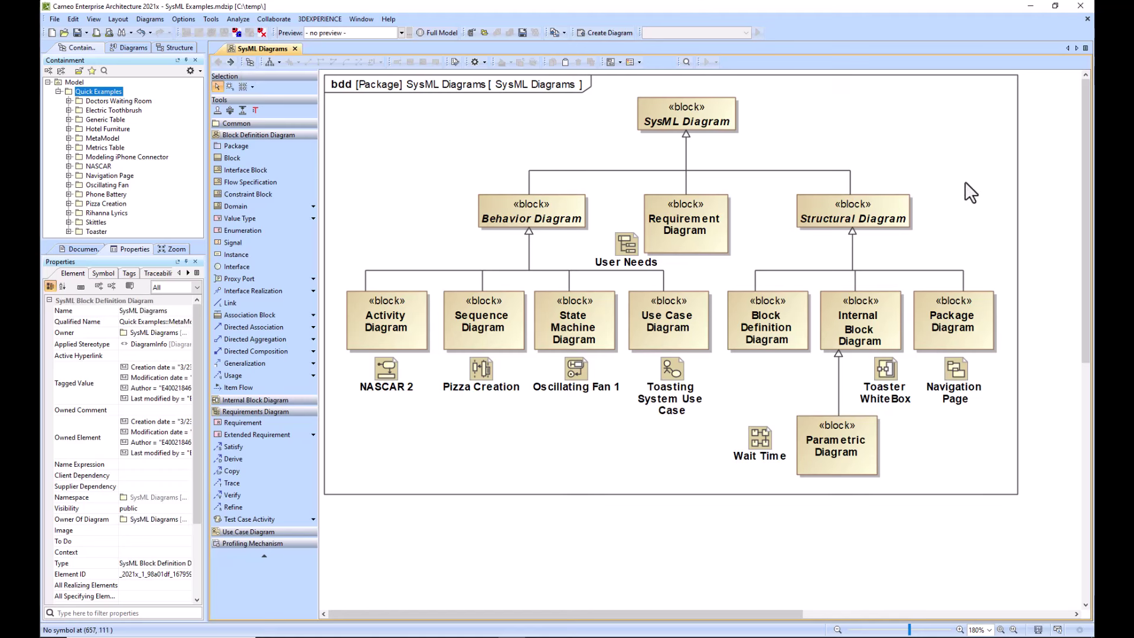